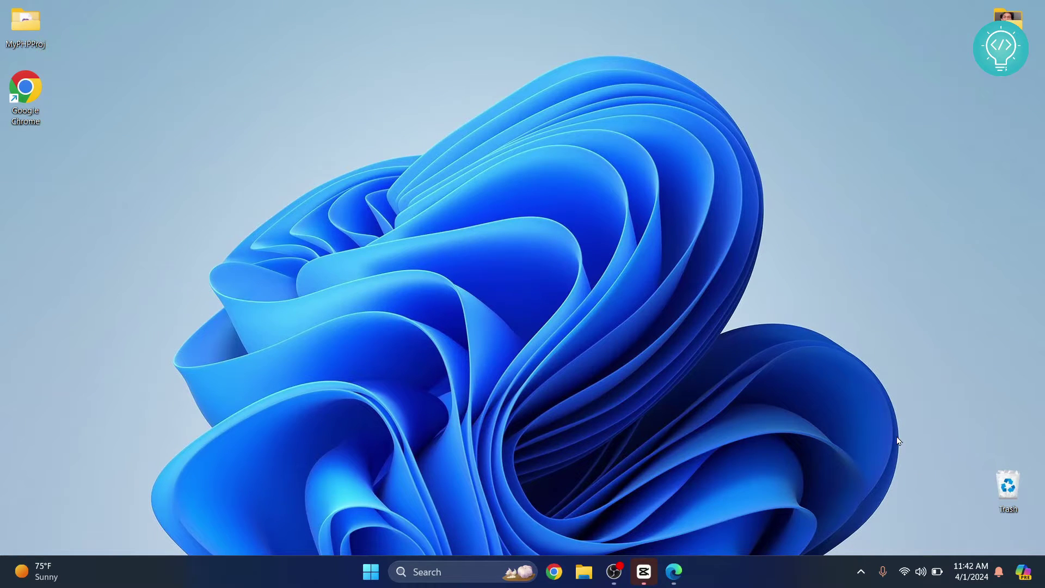
Open Edge on the php.net downloads page listing the PHP 8.3.4 stable release
left_click(674, 572)
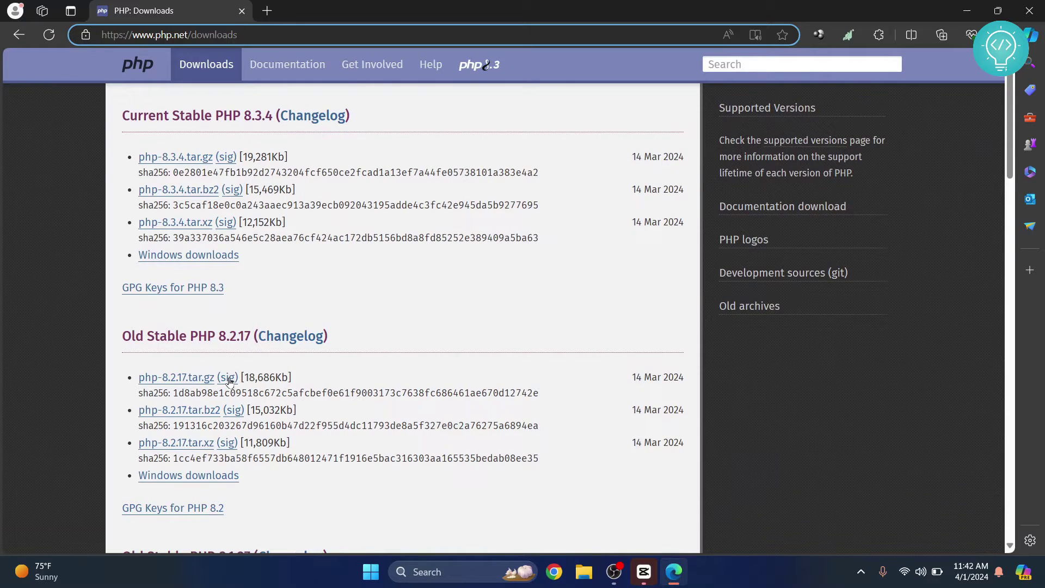
Download the PHP 8.3.4 VS16 x64 Thread Safe zip and reveal it in the Downloads folder
left_click(165, 259)
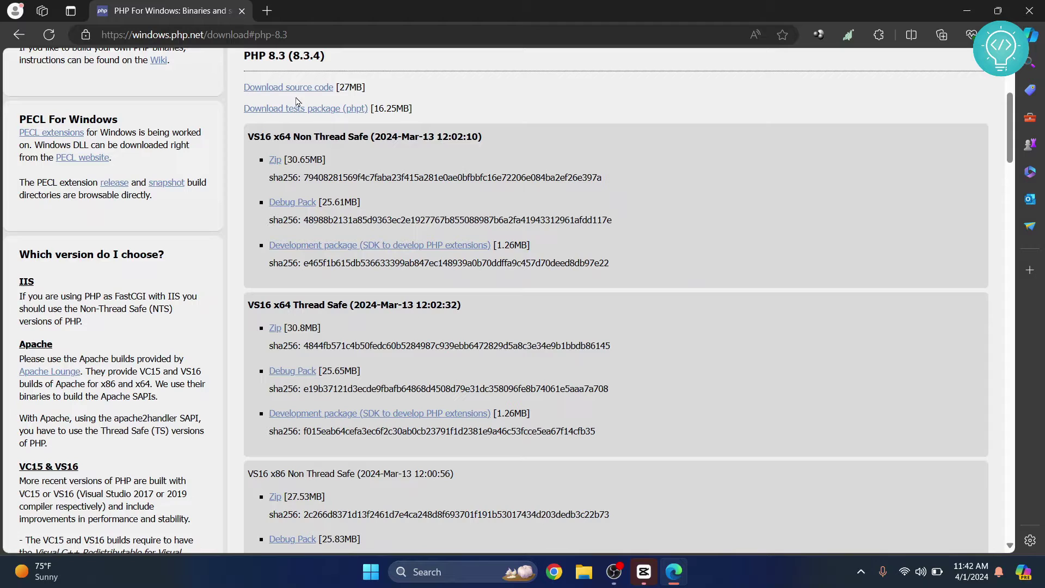
left_click_drag(247, 137, 363, 136)
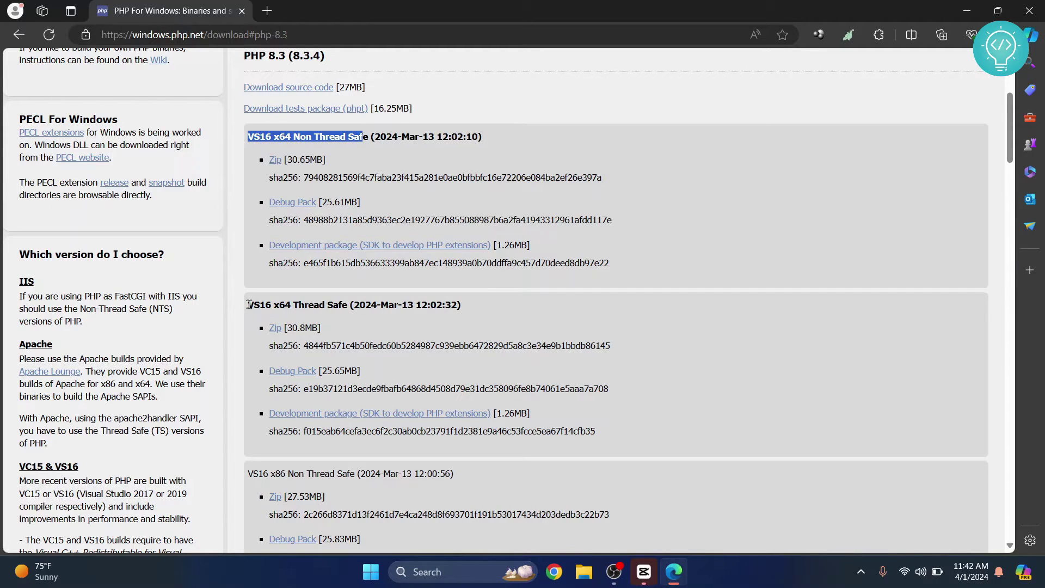
left_click_drag(247, 304, 353, 305)
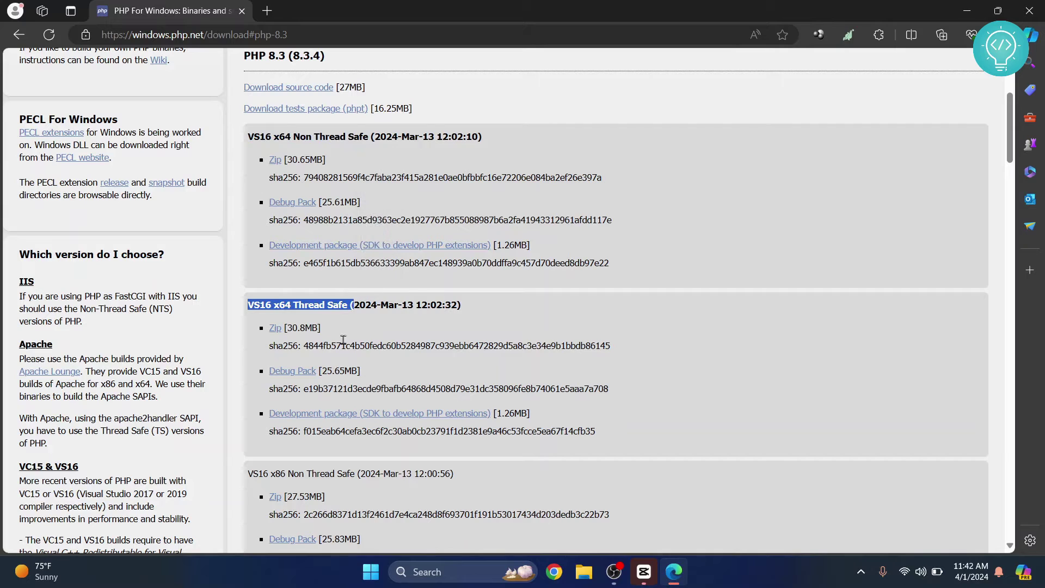
left_click(275, 328)
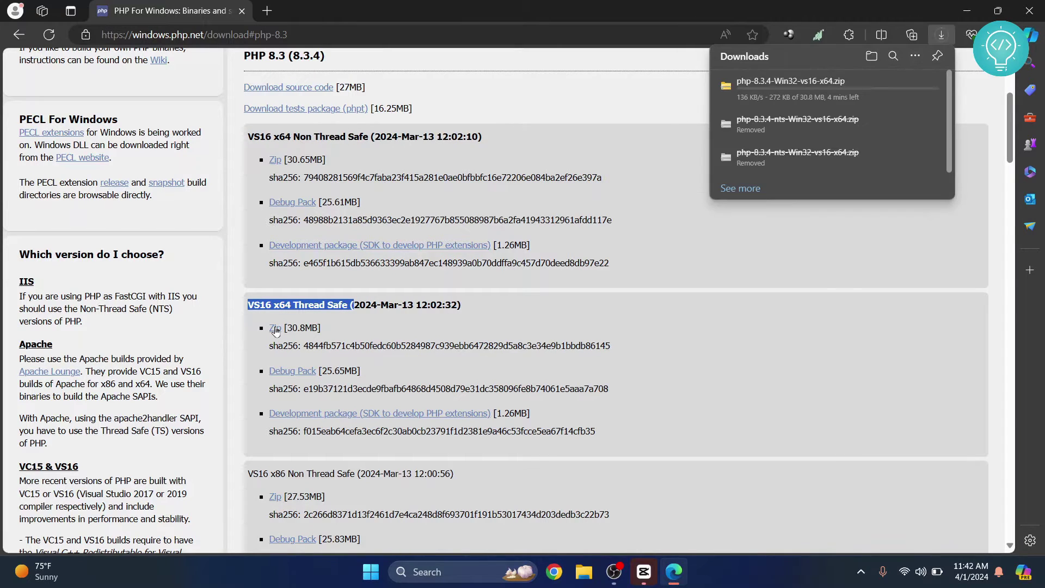
left_click(718, 307)
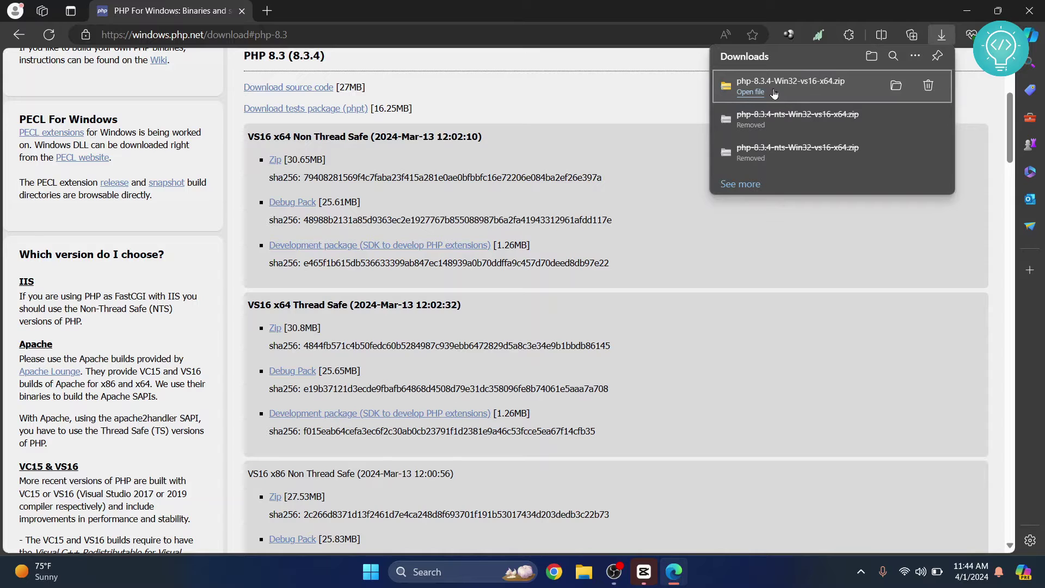
left_click(895, 86)
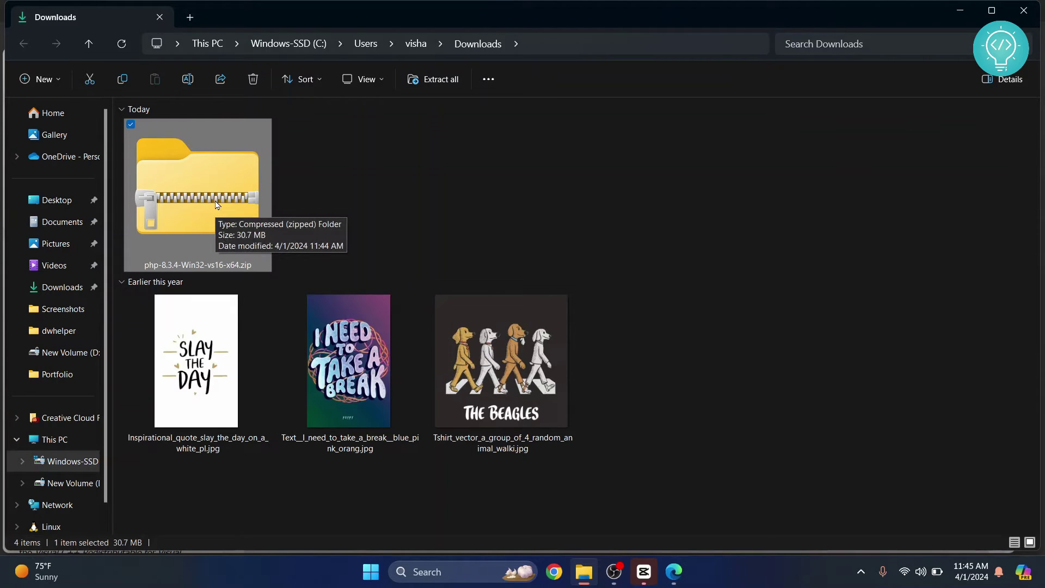
Cut php-8.3.4-Win32-vs16-x64.zip from Downloads and paste it into C:\, approving the admin prompt
right_click(215, 201)
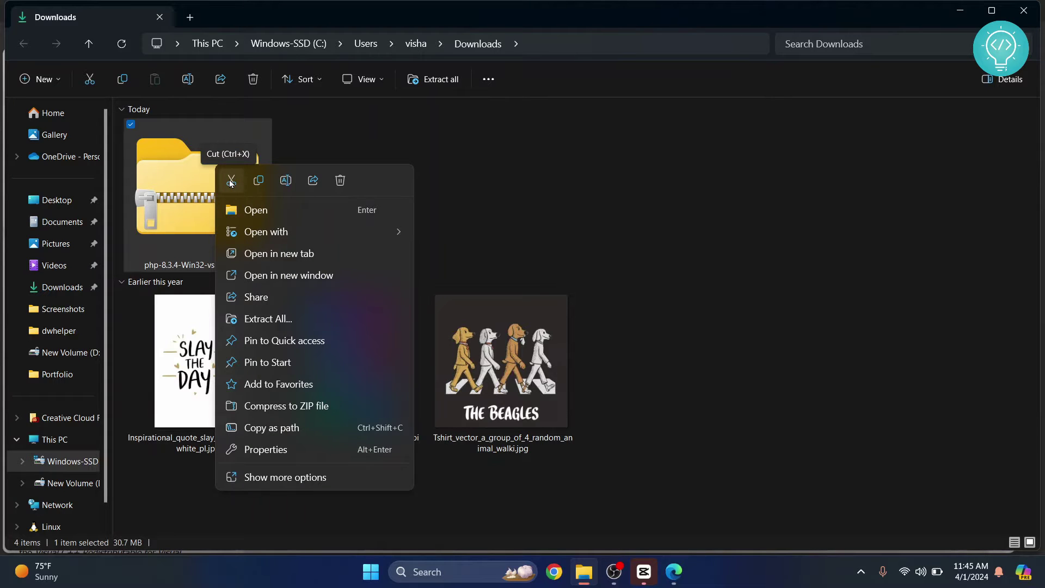
left_click(231, 182)
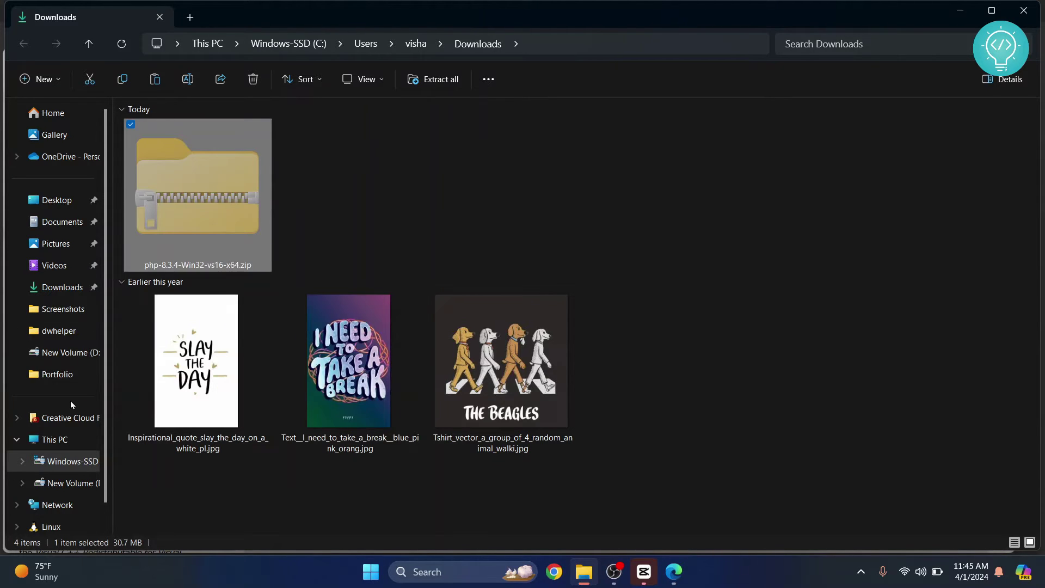
left_click(79, 461)
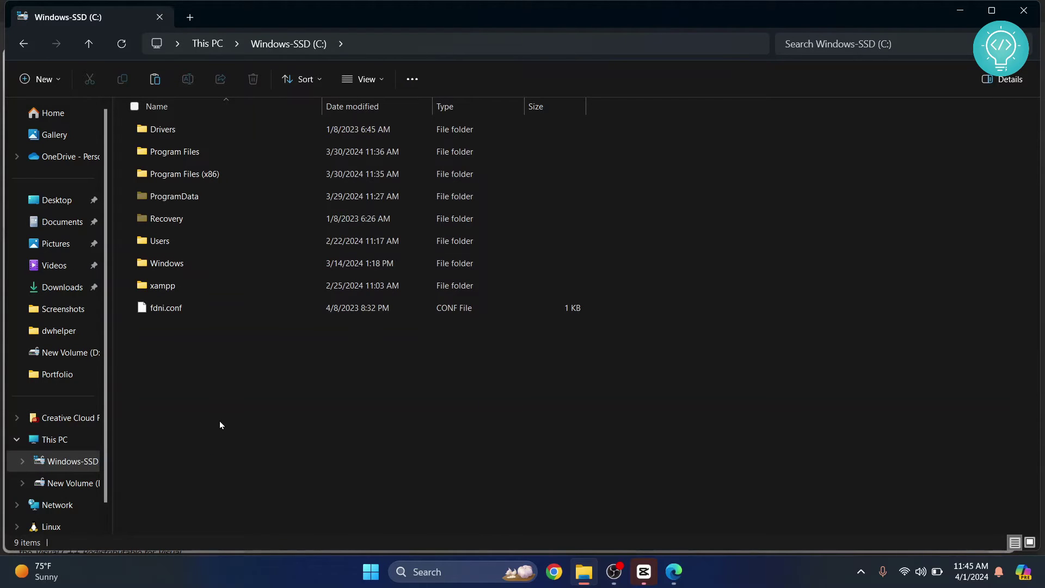
key("ctrl+v")
left_click(485, 222)
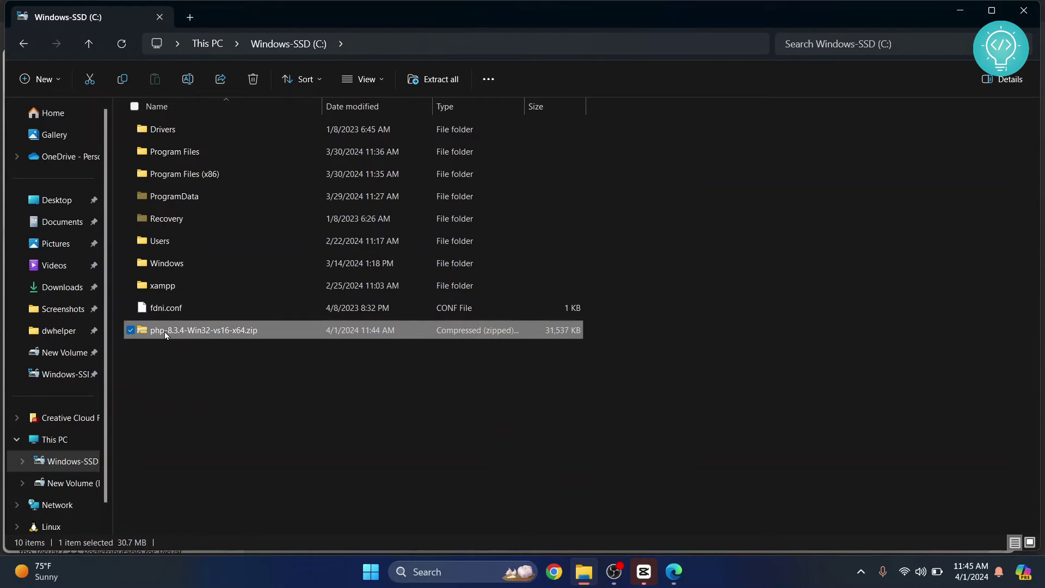
Extract the zip on C:\ into the suggested php-8.3.4-Win32-vs16-x64 folder
right_click(165, 332)
left_click(218, 318)
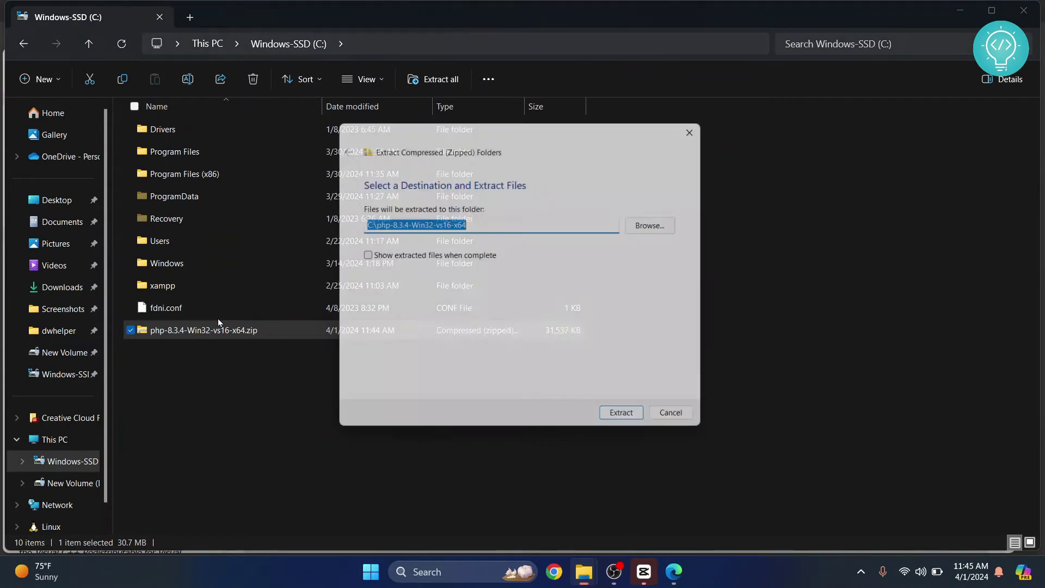
left_click(630, 422)
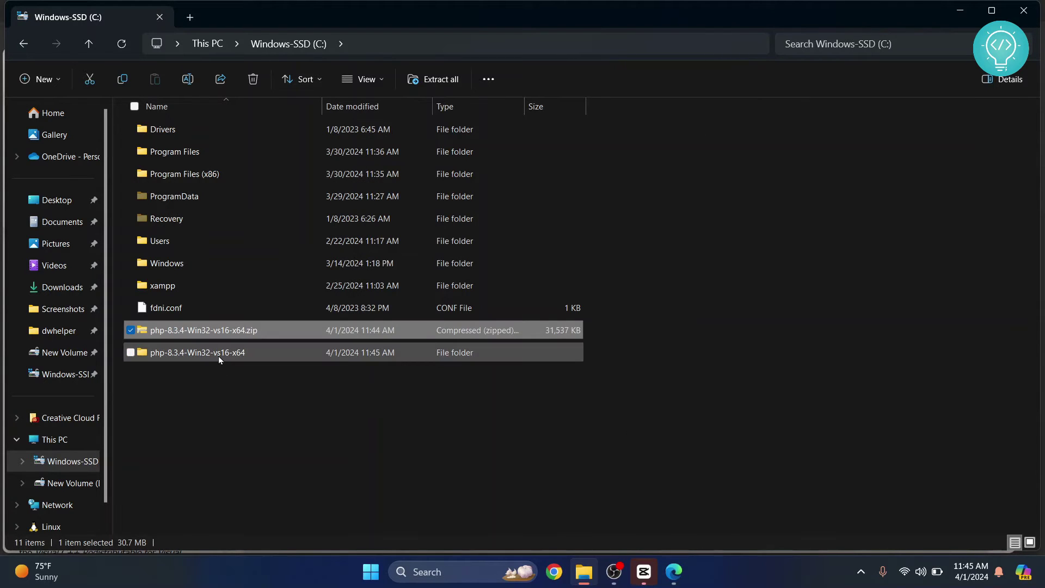
Rename the extracted folder to php, open it, and reveal its path C:\php
right_click(218, 356)
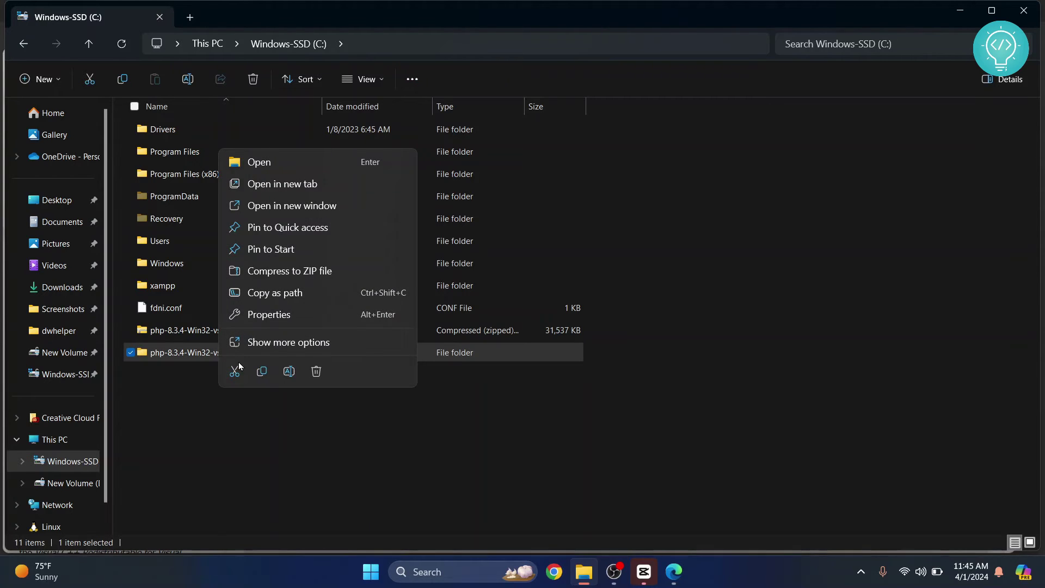
left_click(290, 371)
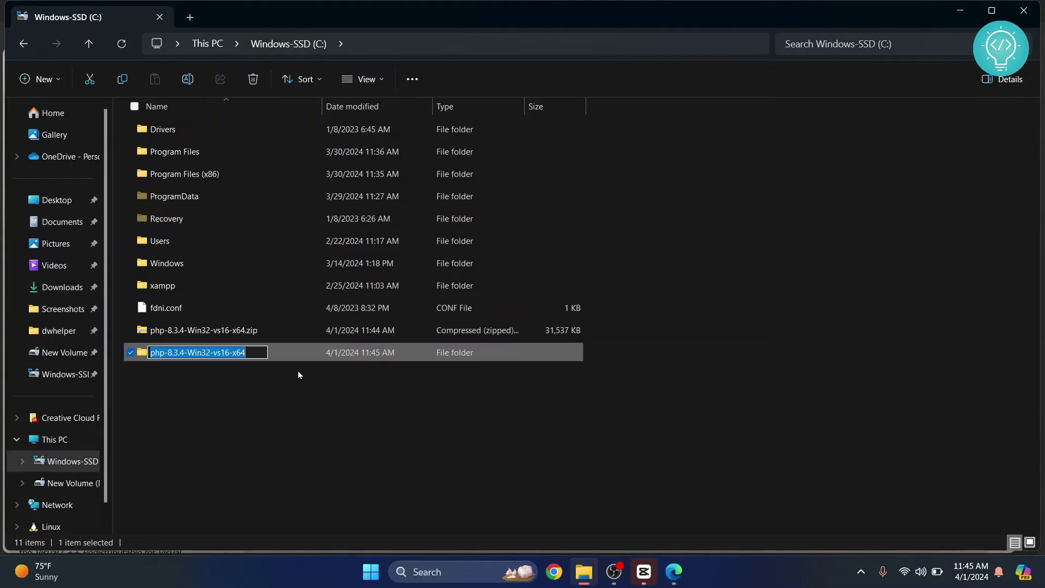
type("php")
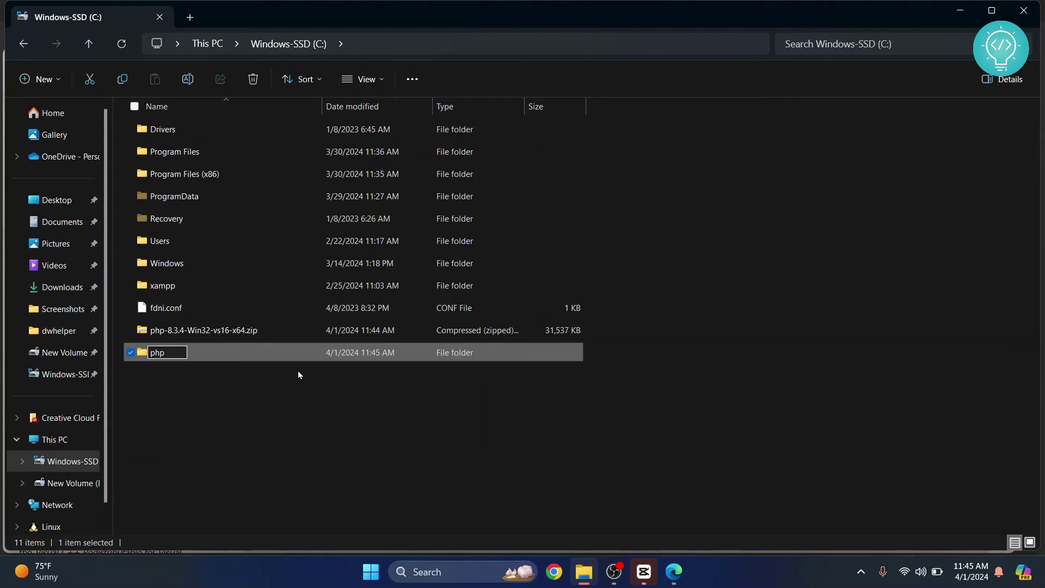
key("Return")
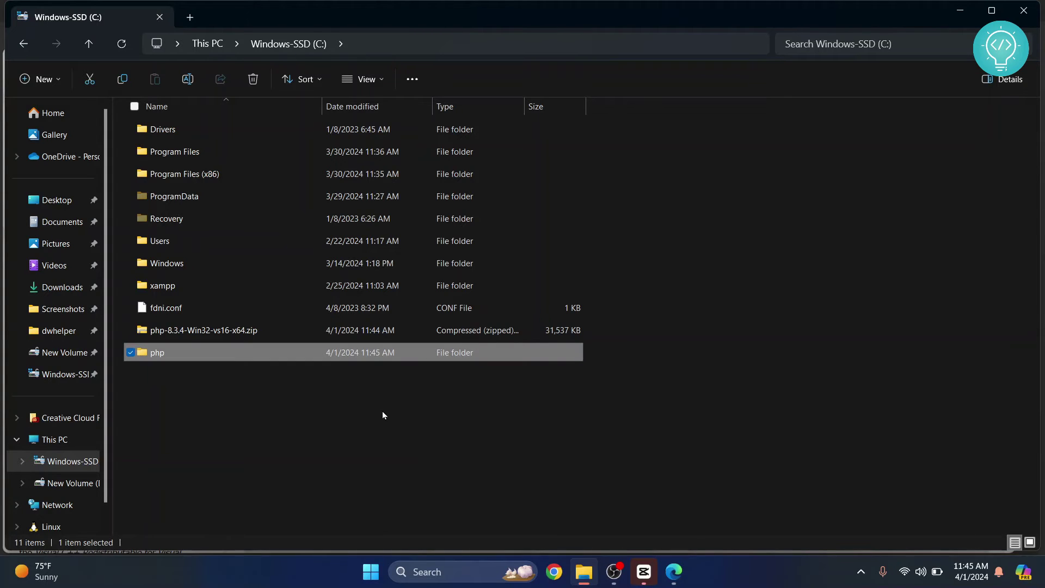
double_click(160, 352)
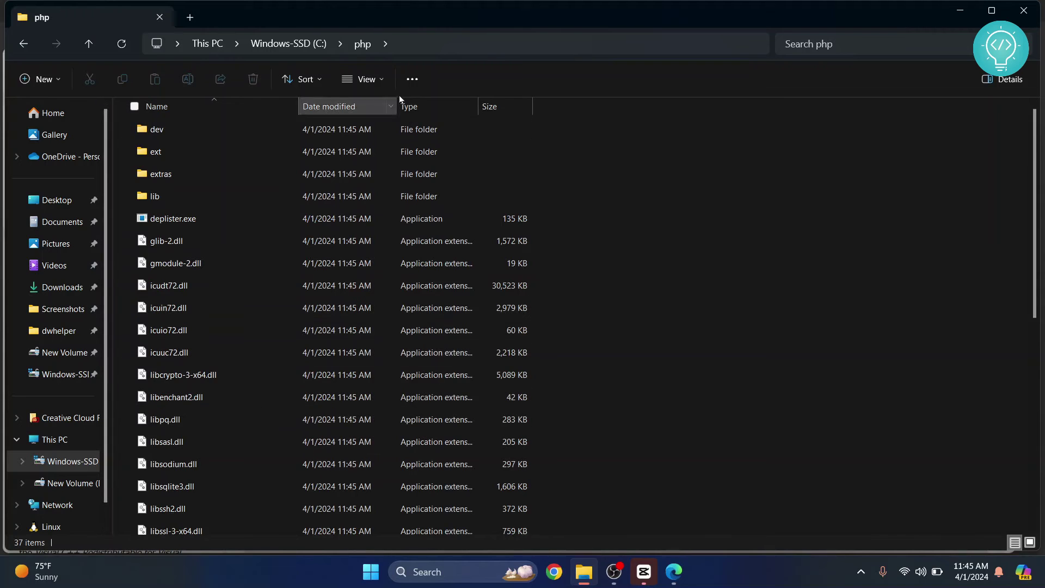
left_click(464, 43)
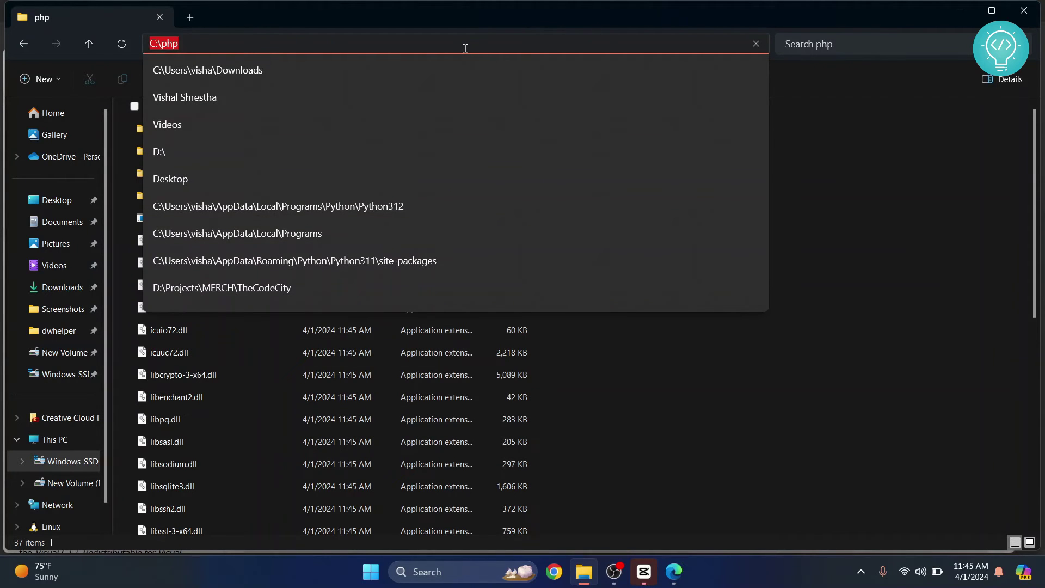
Search Start for 'envi' to open 'Edit the system environment variables', then move System Properties aside
left_click(721, 431)
key("super")
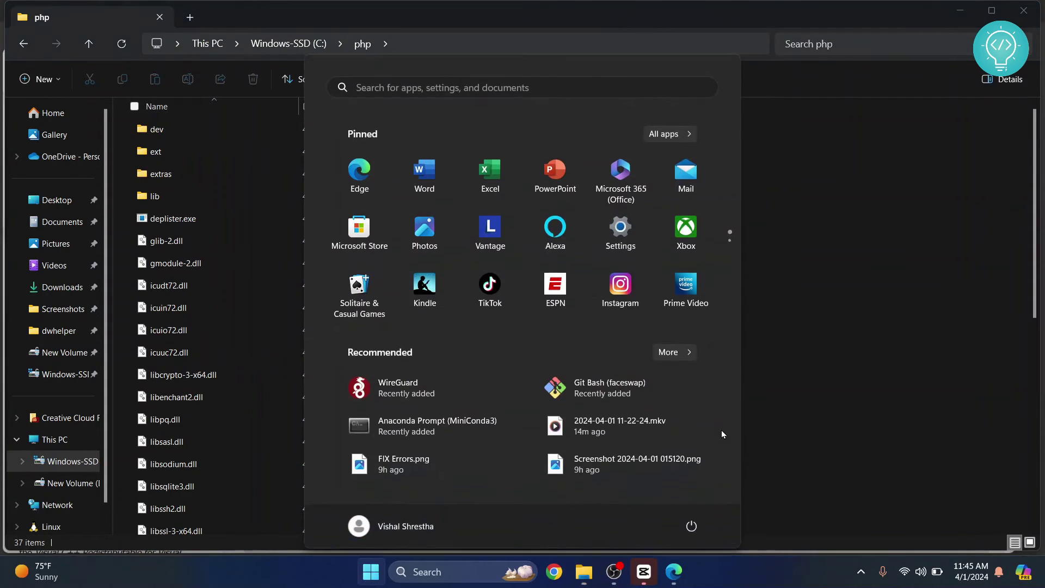
type("envi")
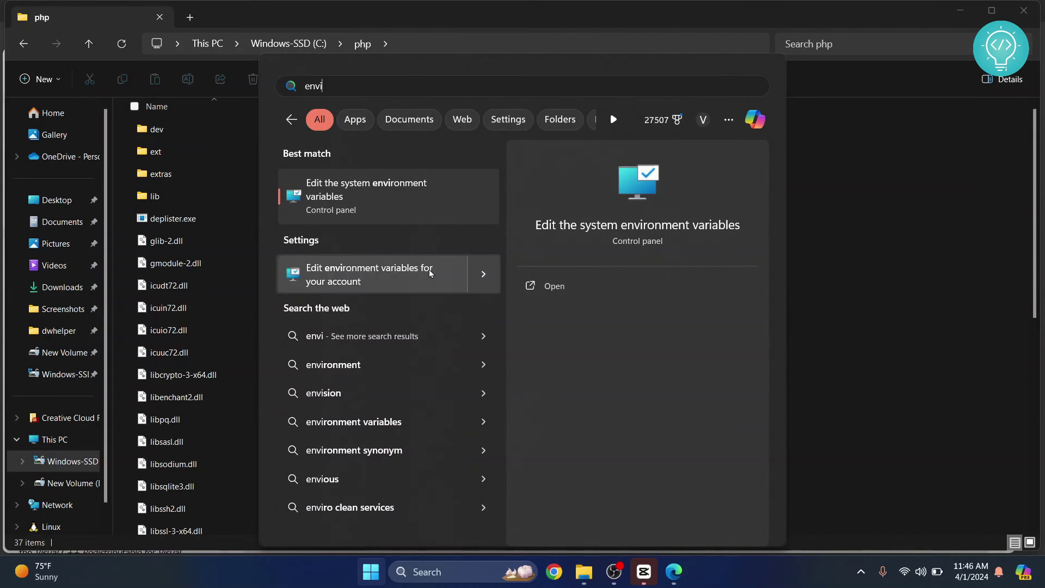
left_click(371, 208)
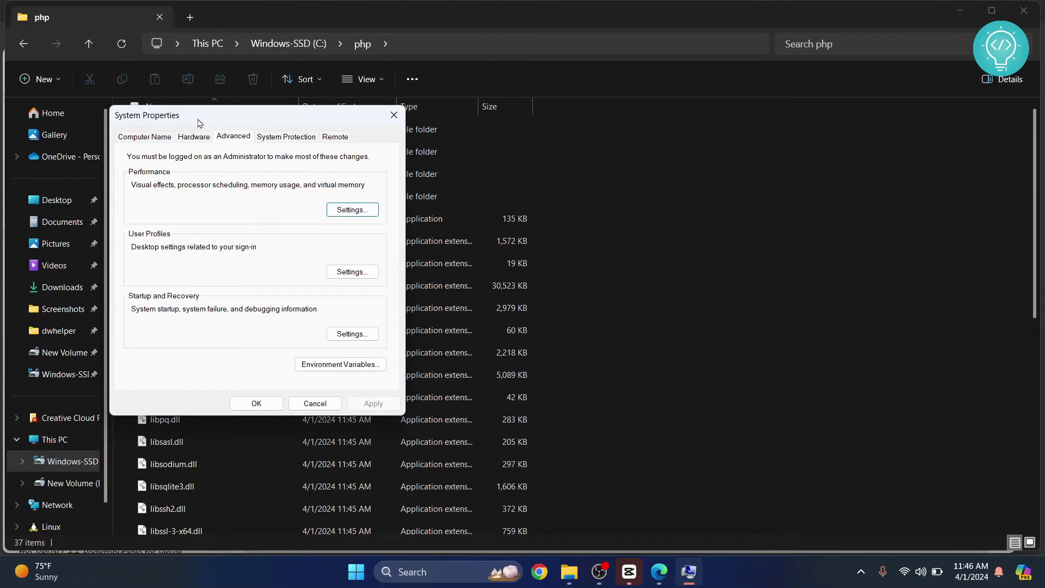
left_click_drag(198, 122, 467, 137)
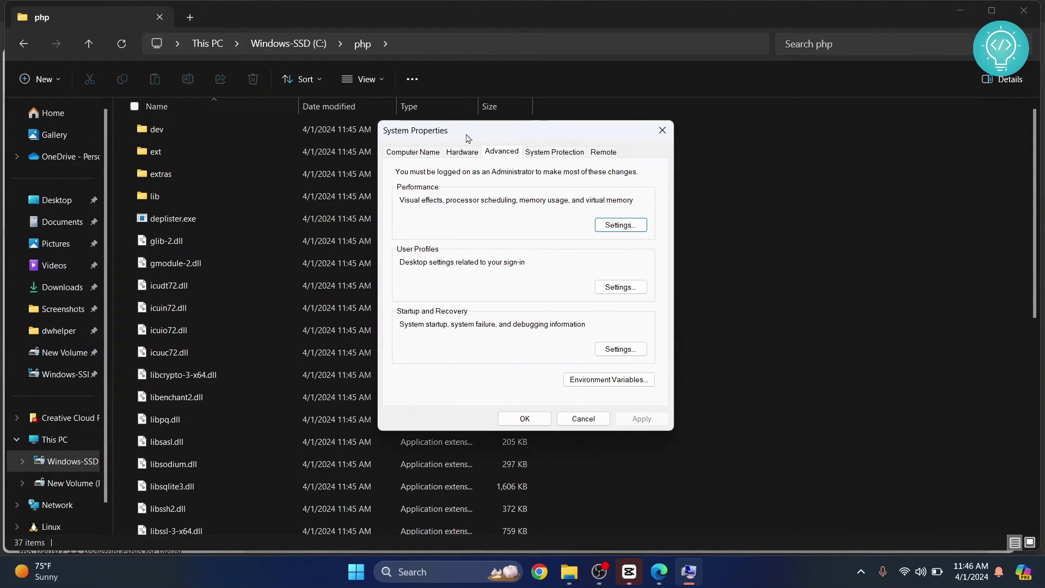
Add C:\php as a new system Path entry and confirm all three dialogs with OK
left_click(607, 379)
left_click(360, 369)
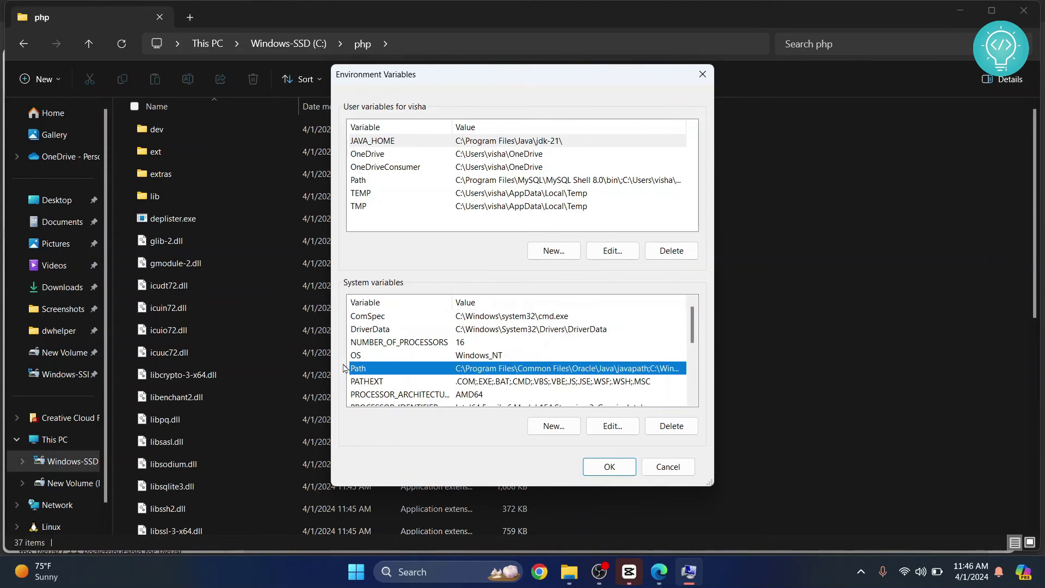
double_click(427, 372)
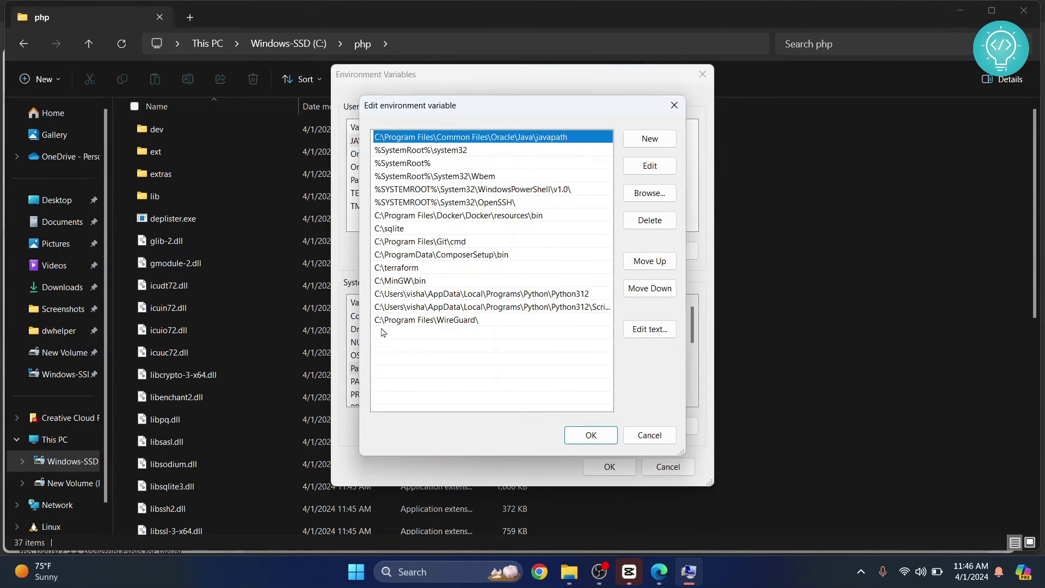
left_click(407, 332)
left_click(394, 333)
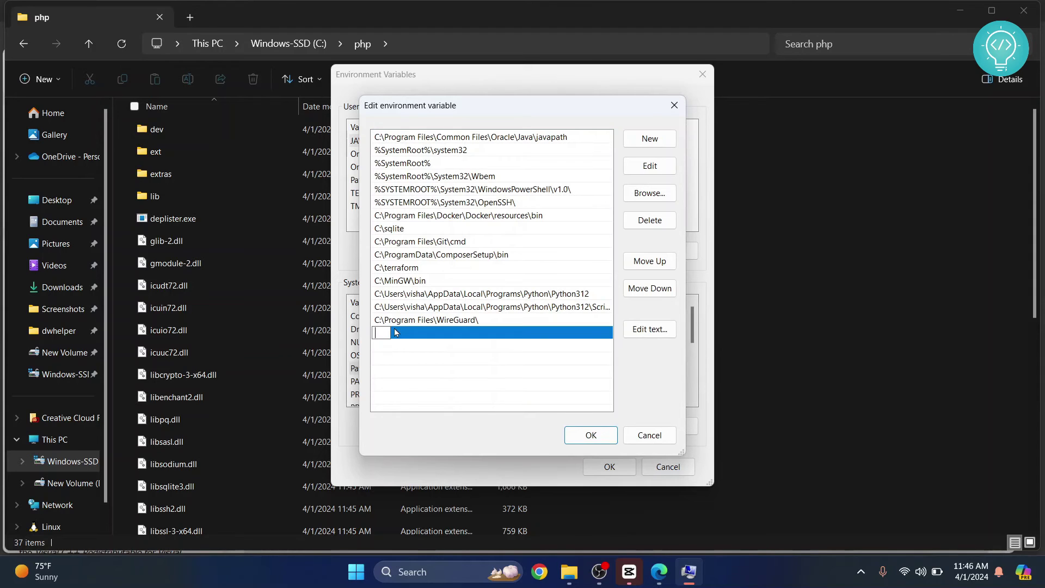
type("C:\\php")
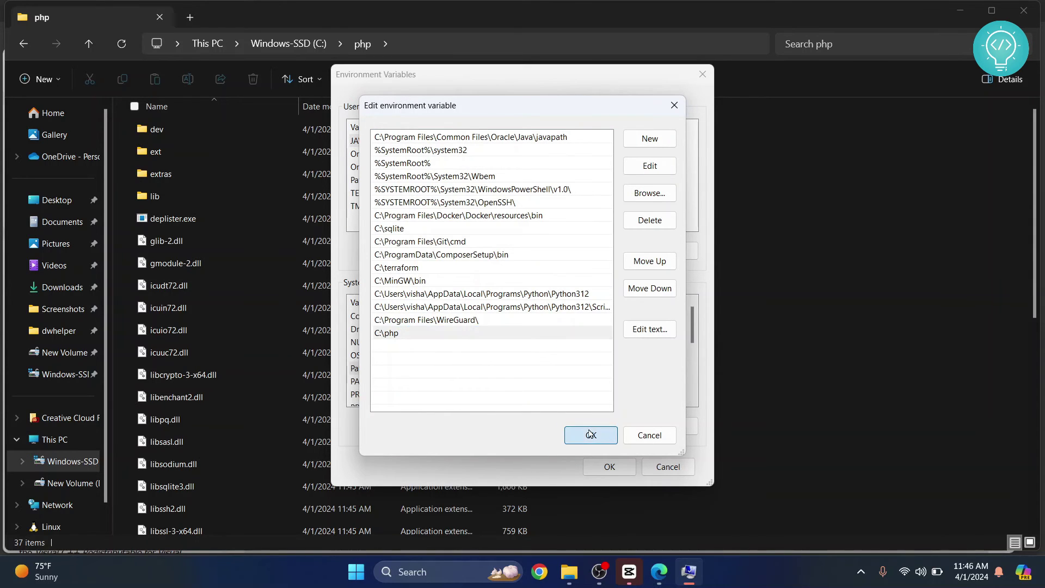
left_click(592, 435)
left_click(610, 466)
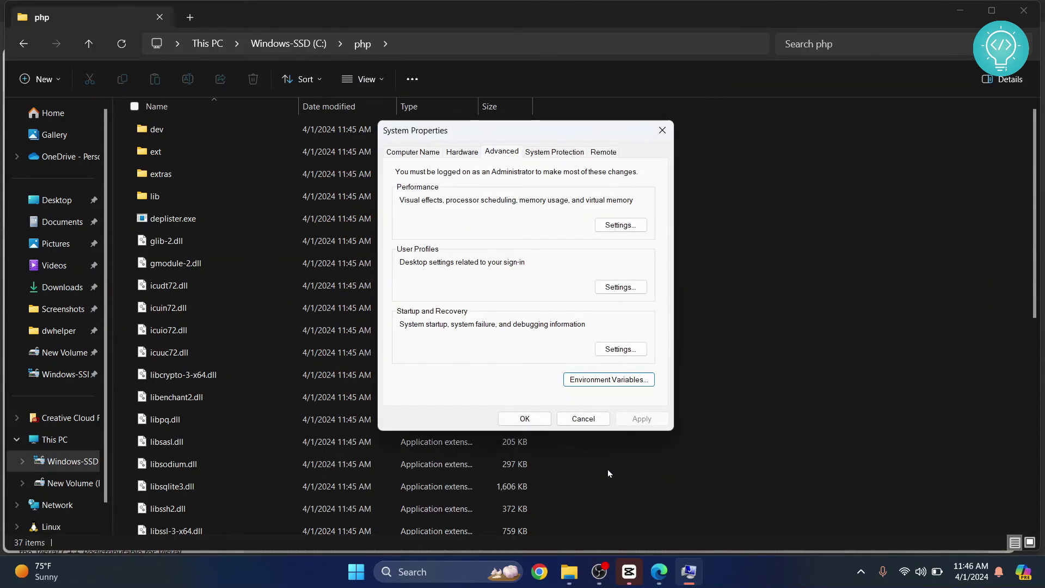
left_click(524, 418)
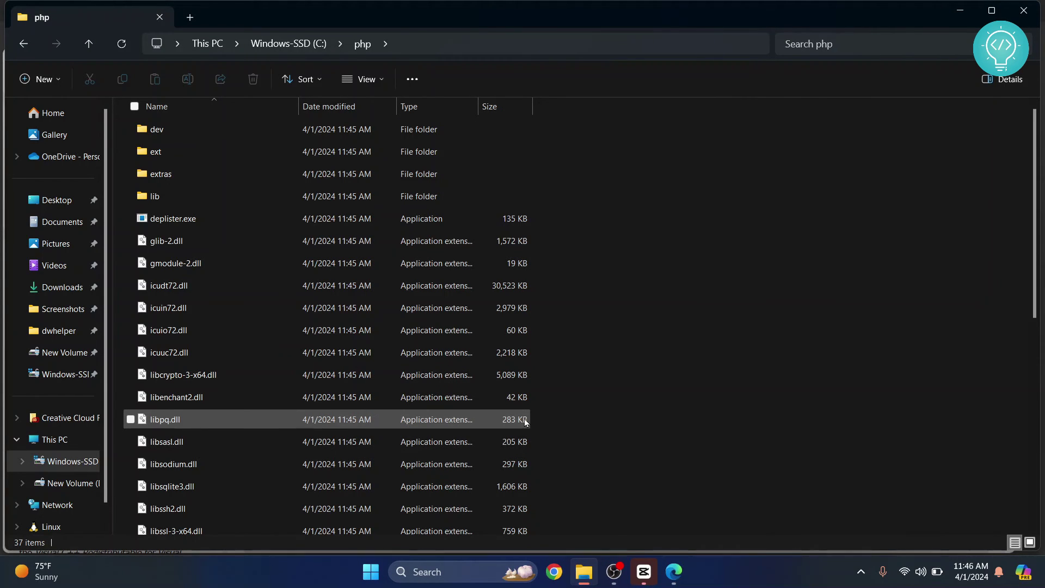
Launch Command Prompt from a Start search for cmd and move its window into view
key("super")
type("cmd")
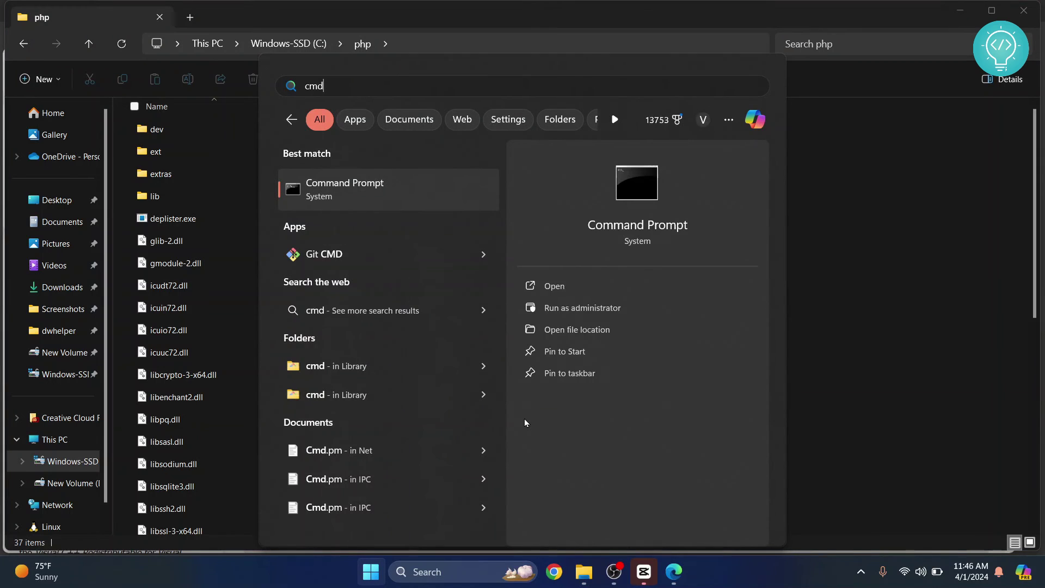
key("Return")
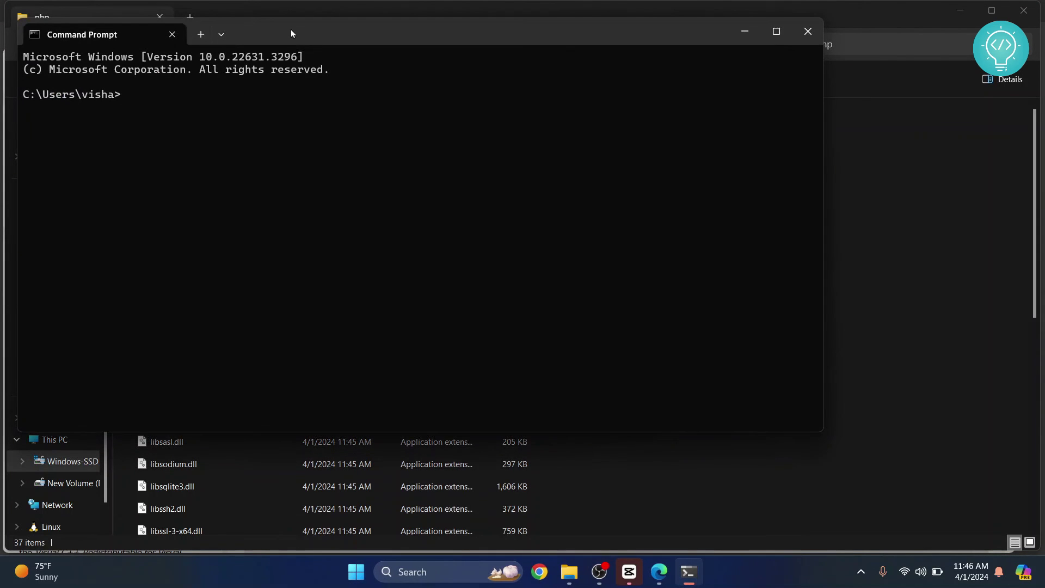
left_click_drag(292, 33, 403, 79)
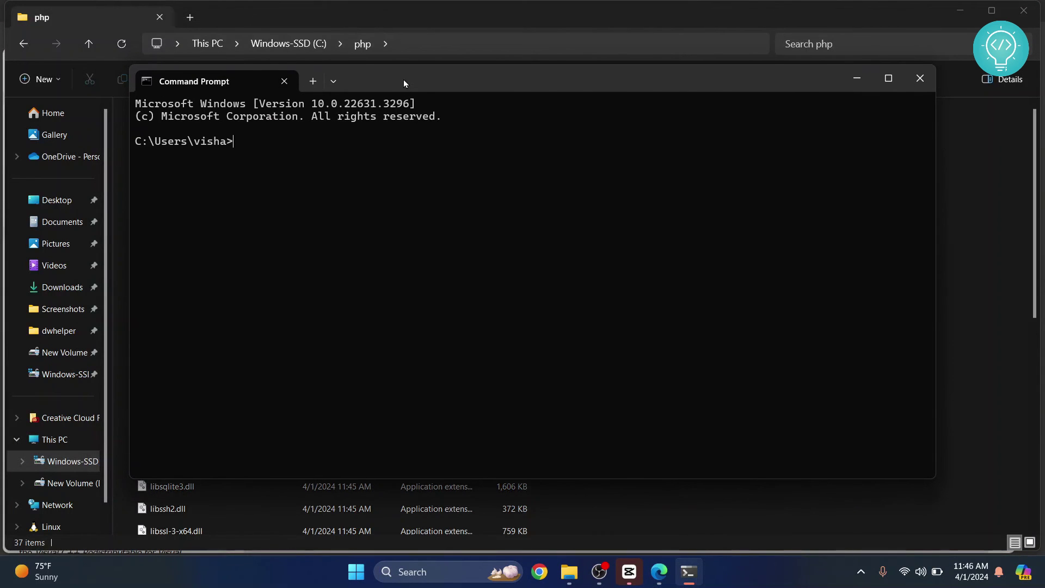
type("php --version")
Run php --version to confirm PHP 8.3.4, then start php and stop it with Ctrl+C
key("Return")
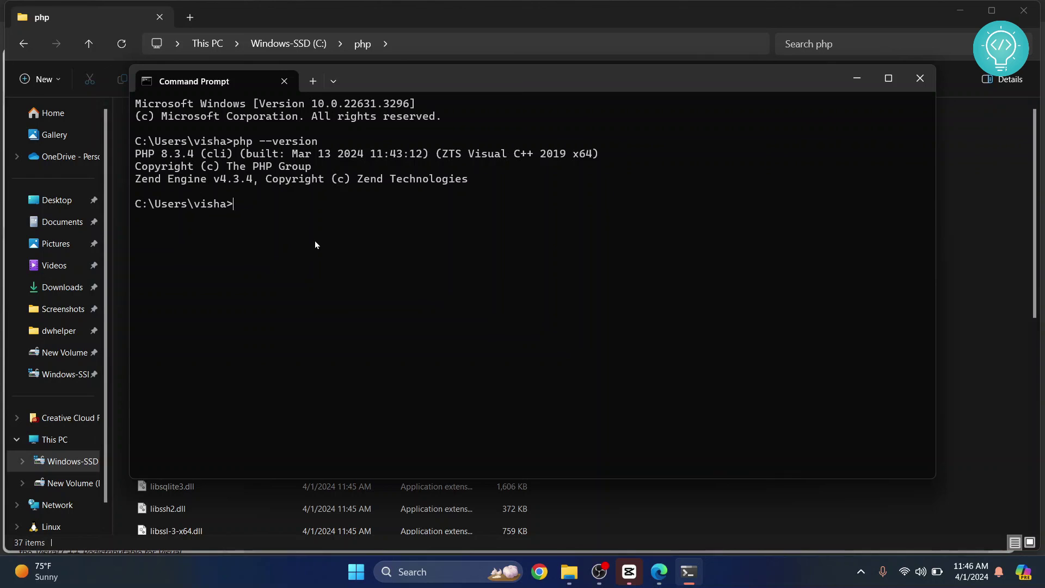
type("php")
key("Return")
key("ctrl+c")
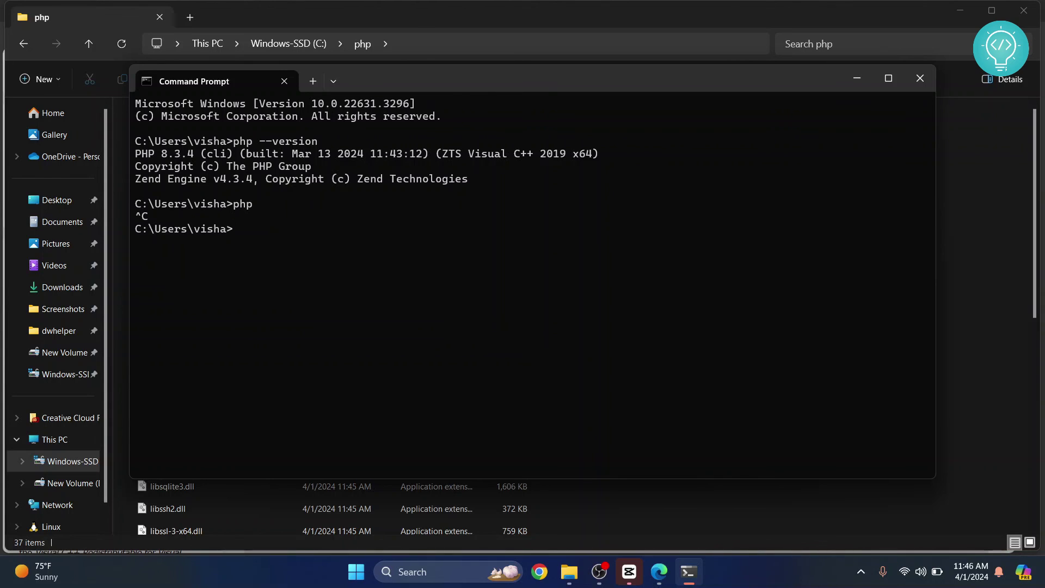